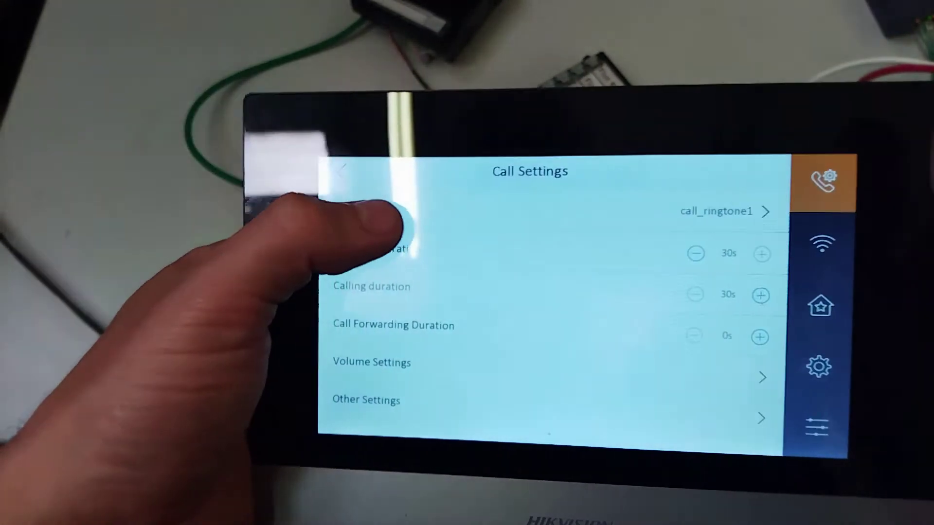
Step: Set the indoor station's call ringtone to call_ringtone3
{"action": "left_click", "coordinate": [389, 222]}
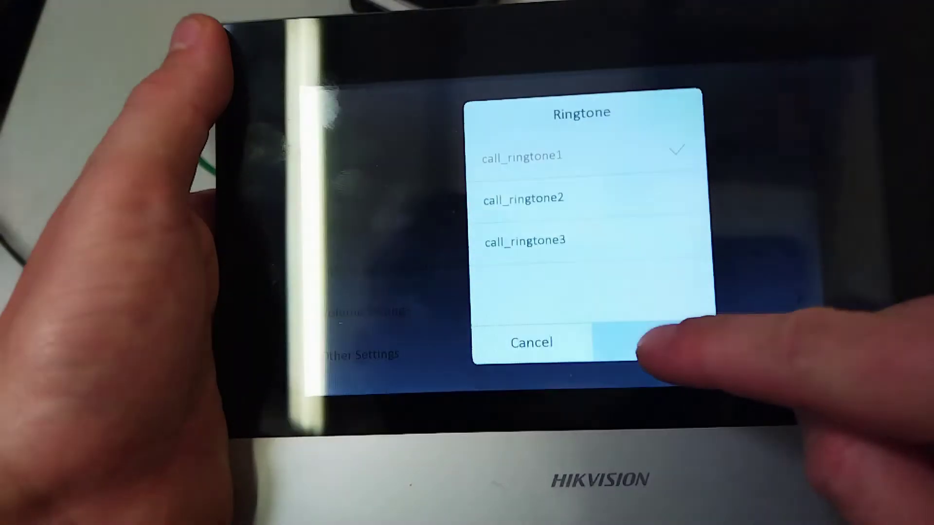
{"action": "left_click", "coordinate": [653, 370]}
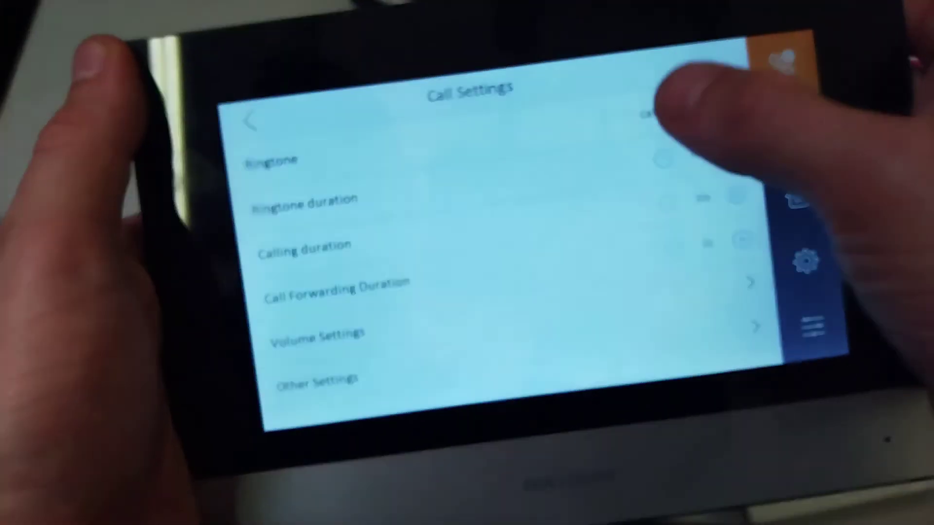
{"action": "left_click", "coordinate": [664, 158]}
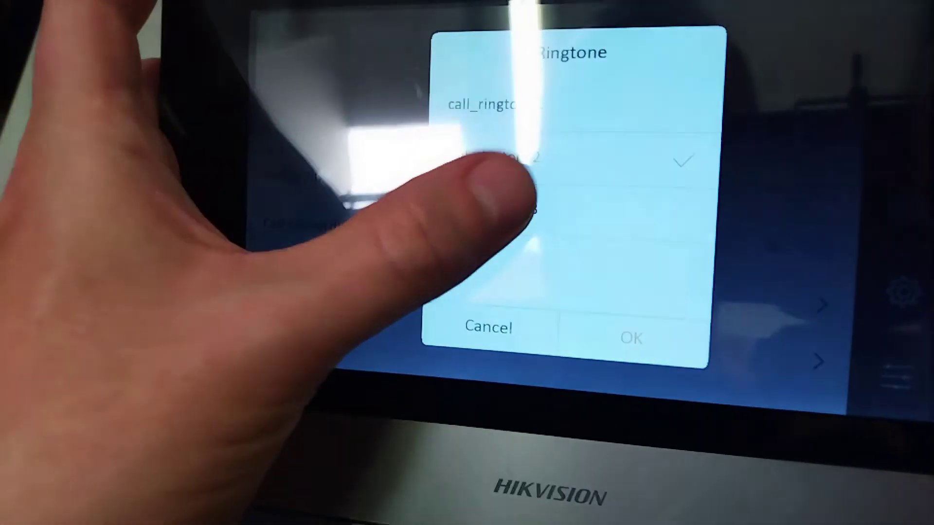
{"action": "left_click", "coordinate": [501, 222]}
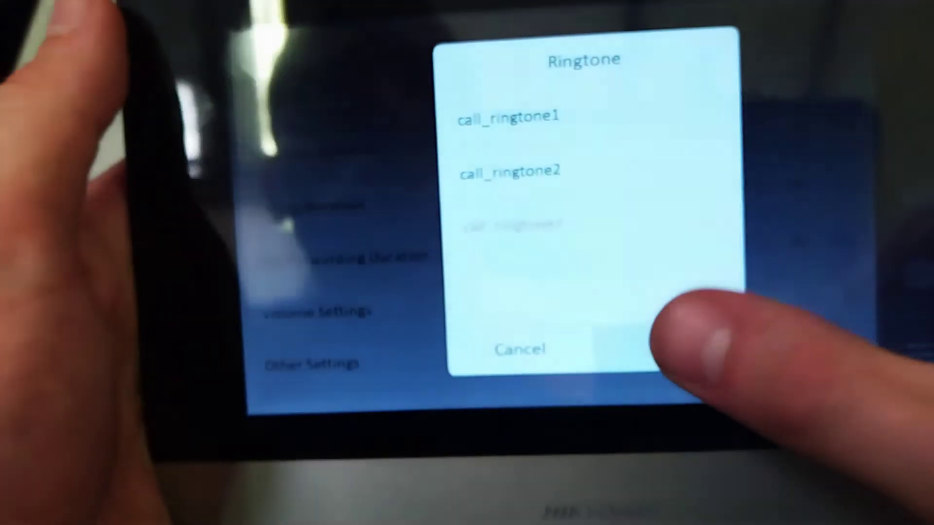
{"action": "left_click", "coordinate": [676, 357]}
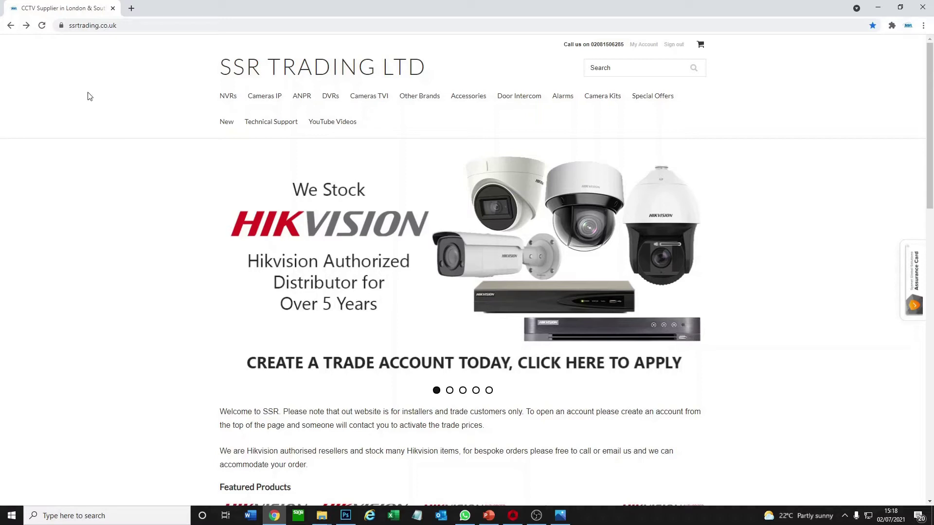
Step: Go to Technical Support > Doorbell Sound Effects and browse the list of chime links
{"action": "mouse_move", "coordinate": [259, 128]}
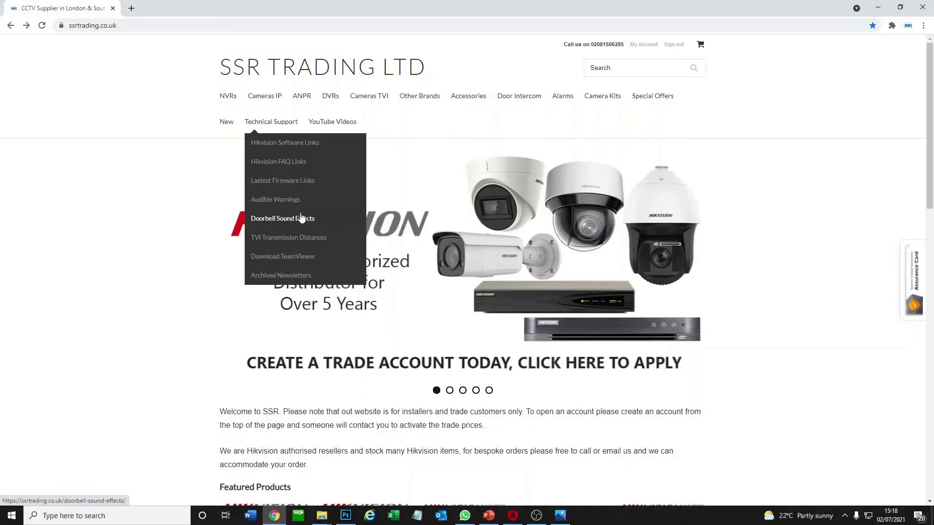
{"action": "left_click", "coordinate": [301, 218]}
{"action": "scroll", "coordinate": [424, 280], "scroll_direction": "down", "scroll_amount": 4}
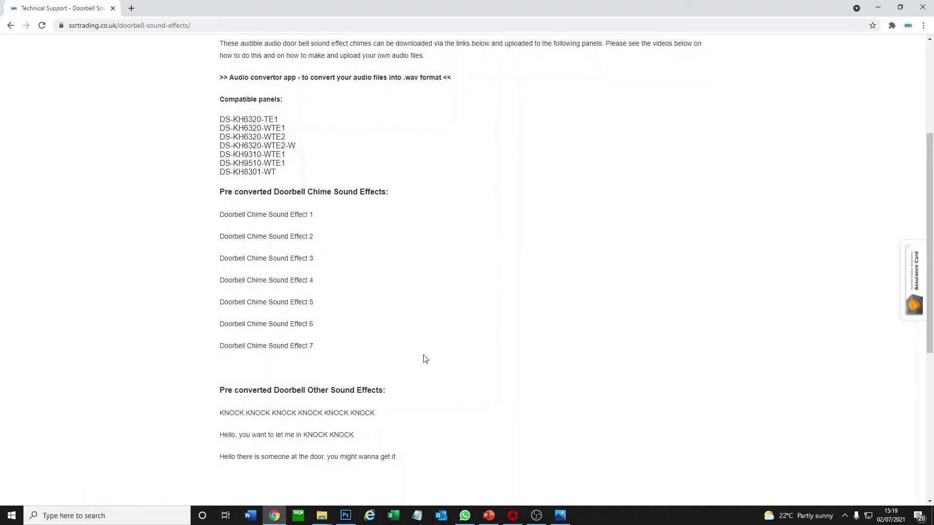
{"action": "scroll", "coordinate": [428, 394], "scroll_direction": "up", "scroll_amount": 2}
{"action": "scroll", "coordinate": [429, 396], "scroll_direction": "down", "scroll_amount": 2}
{"action": "scroll", "coordinate": [415, 343], "scroll_direction": "up", "scroll_amount": 1}
{"action": "scroll", "coordinate": [415, 343], "scroll_direction": "up", "scroll_amount": 1}
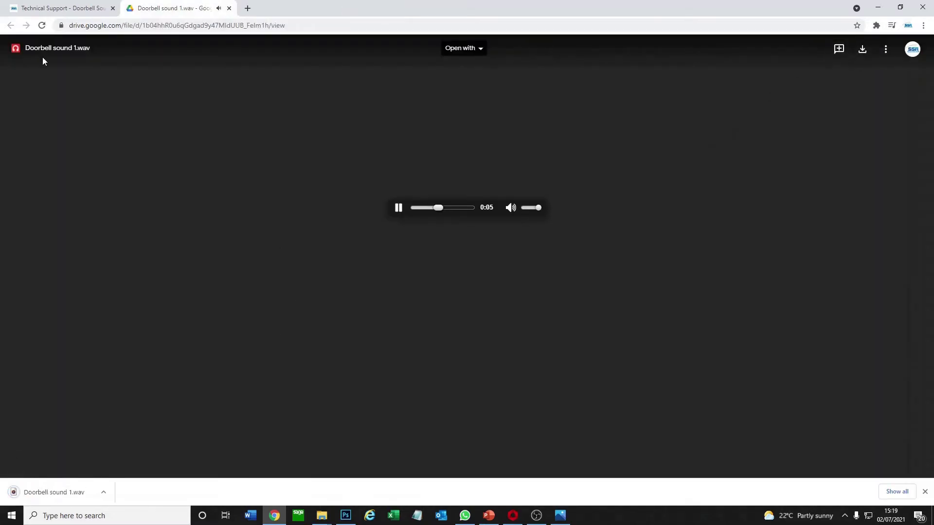
Step: Preview and download the KNOCK KNOCK WAV from Google Drive, then return to the sound effects page
{"action": "left_click", "coordinate": [61, 8]}
{"action": "scroll", "coordinate": [433, 290], "scroll_direction": "down", "scroll_amount": 3}
{"action": "scroll", "coordinate": [442, 306], "scroll_direction": "down", "scroll_amount": 1}
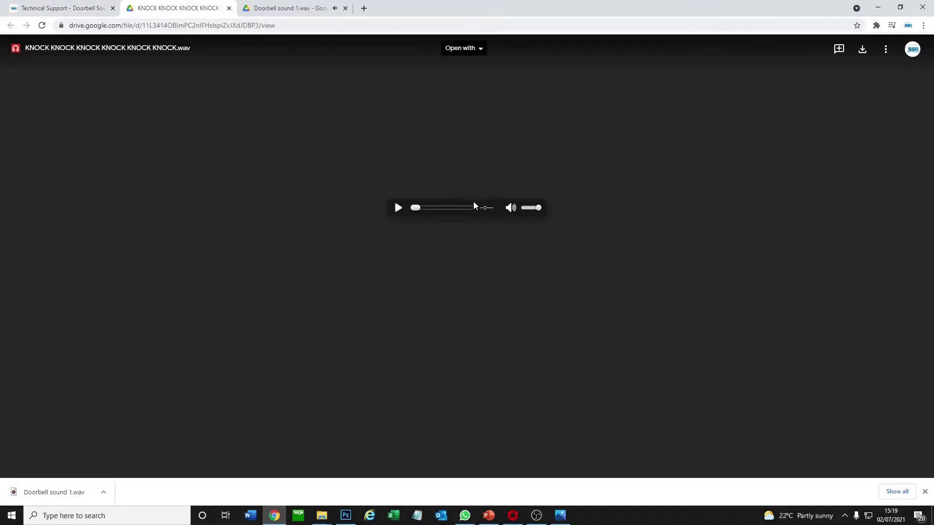
{"action": "left_click", "coordinate": [400, 208]}
{"action": "left_click", "coordinate": [861, 50]}
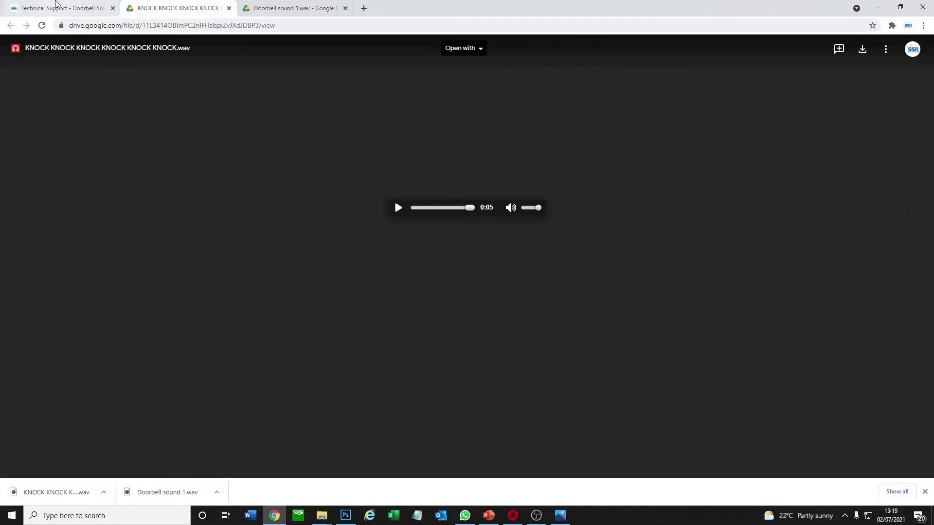
{"action": "left_click", "coordinate": [56, 6]}
{"action": "scroll", "coordinate": [353, 280], "scroll_direction": "up", "scroll_amount": 4}
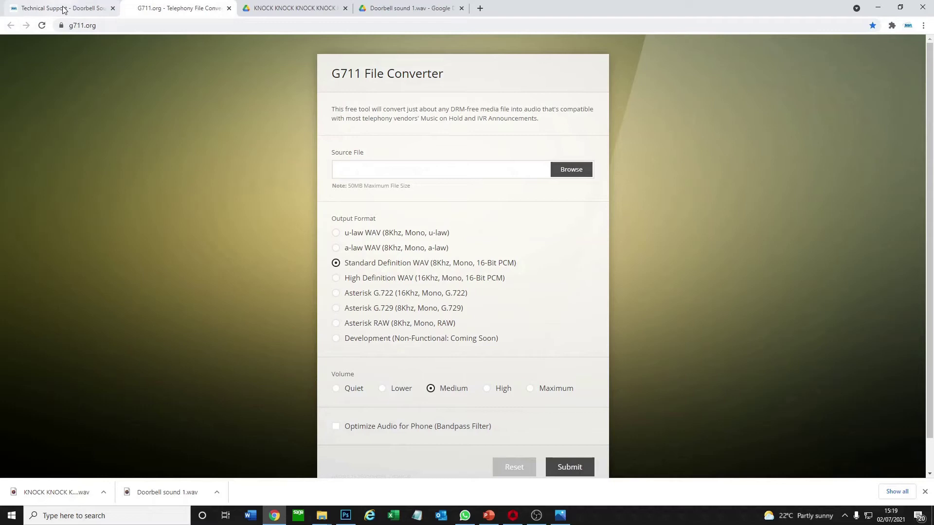
Step: Set the G711 File Converter's volume to Maximum, then switch to iVMS-4200
{"action": "left_click", "coordinate": [84, 3]}
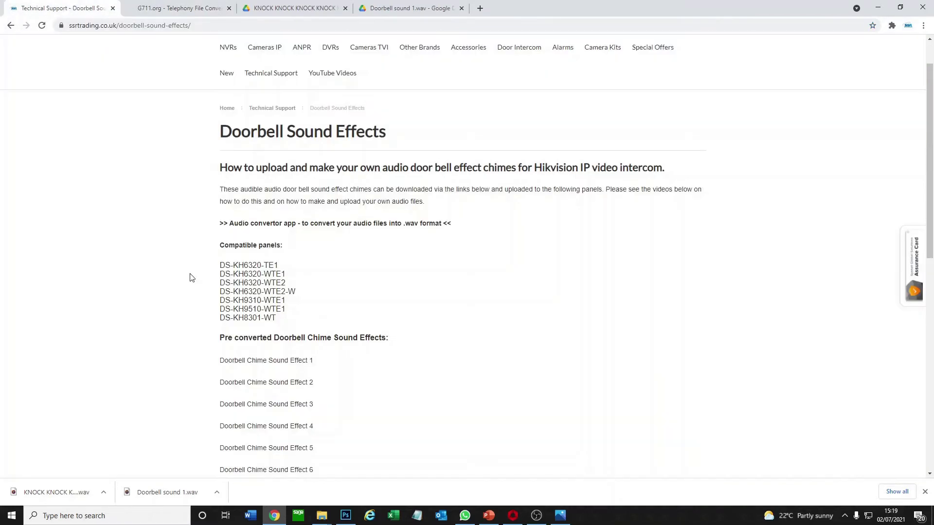
{"action": "left_click", "coordinate": [138, 6]}
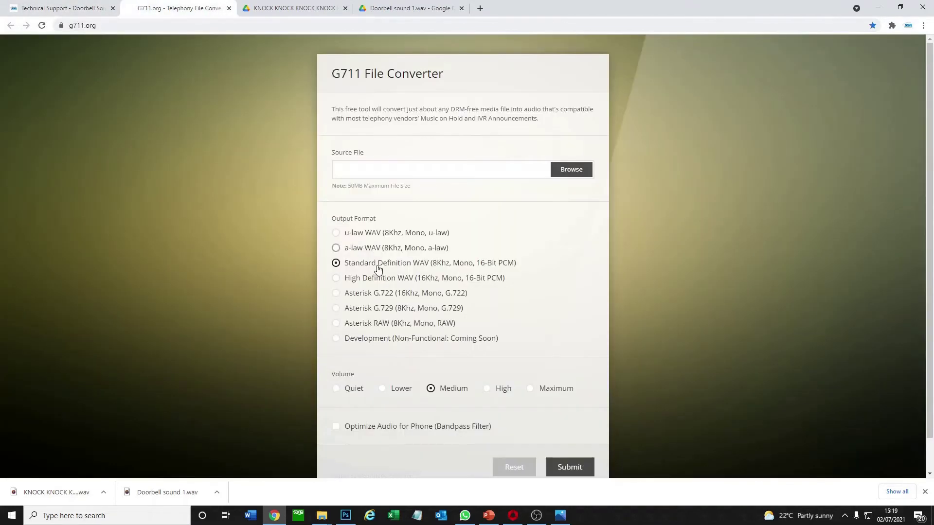
{"action": "left_click", "coordinate": [925, 492]}
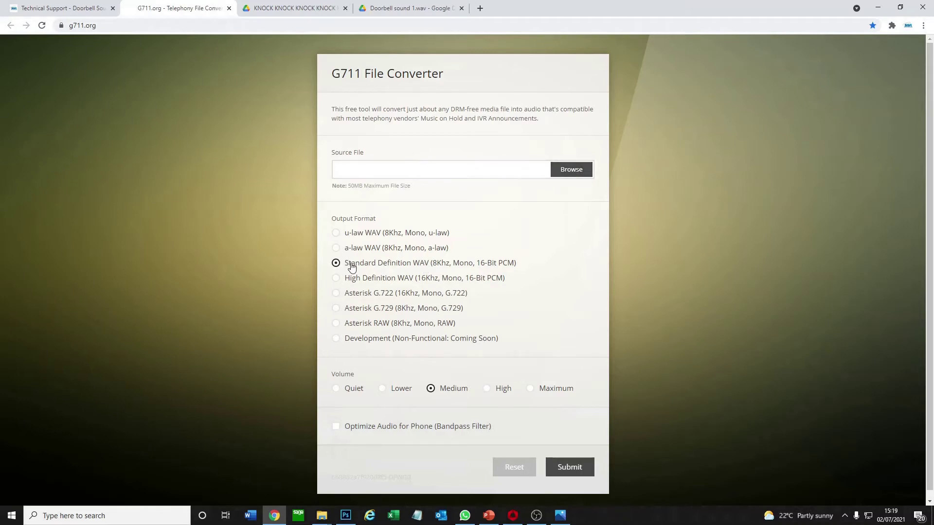
{"action": "left_click", "coordinate": [532, 392]}
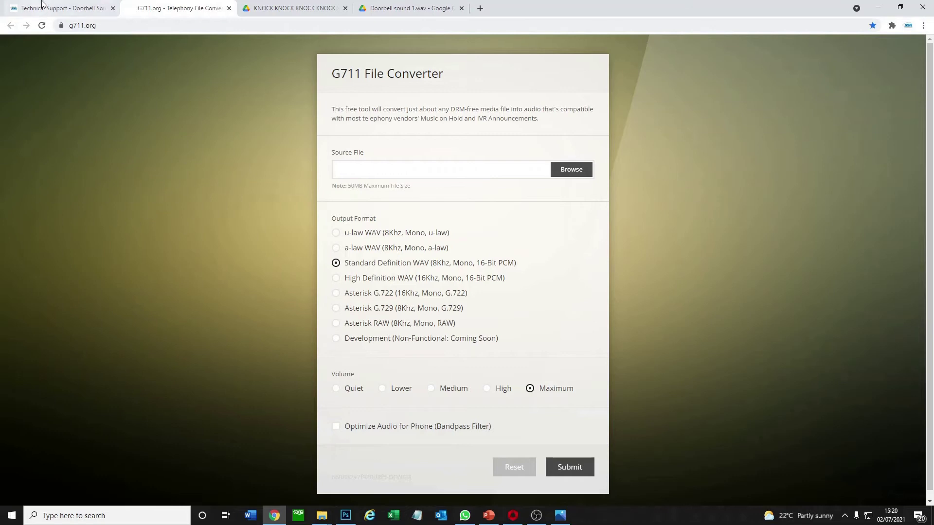
{"action": "left_click", "coordinate": [515, 521]}
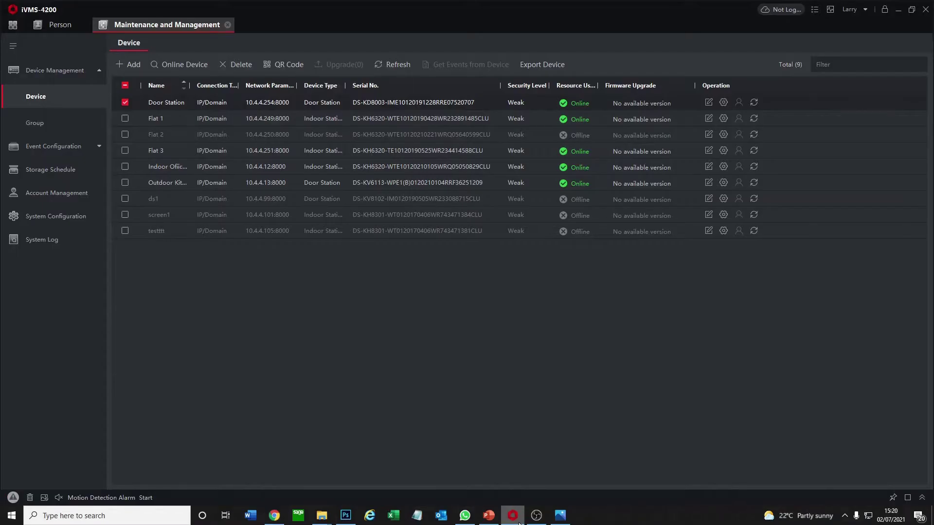
Step: Select only Flat 1 and open its Remote Configuration Intercom Ring Import settings
{"action": "left_click", "coordinate": [125, 118]}
{"action": "left_click", "coordinate": [125, 103]}
{"action": "left_click", "coordinate": [723, 119]}
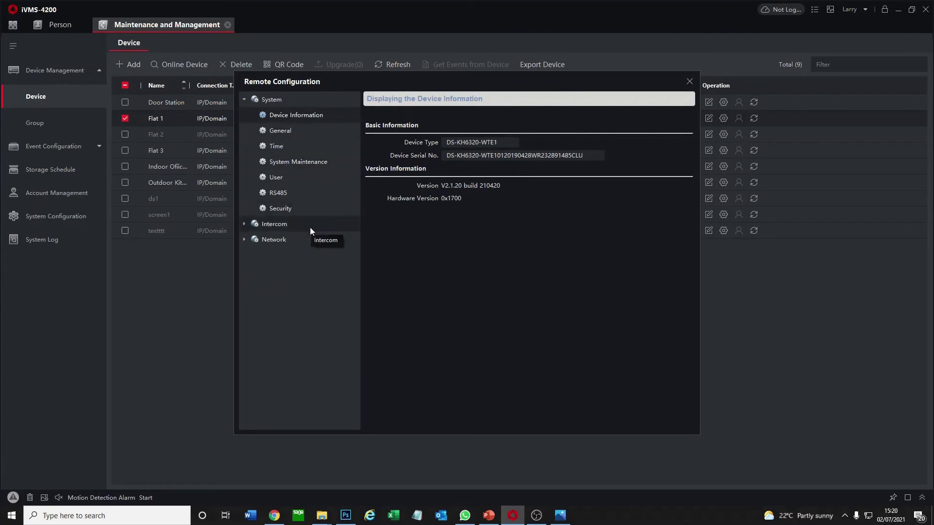
{"action": "left_click", "coordinate": [311, 226]}
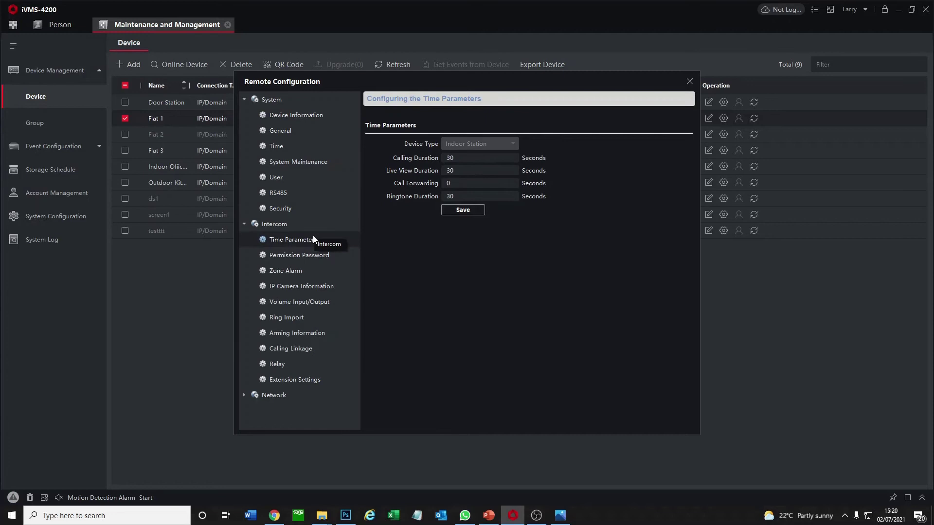
{"action": "left_click", "coordinate": [288, 319]}
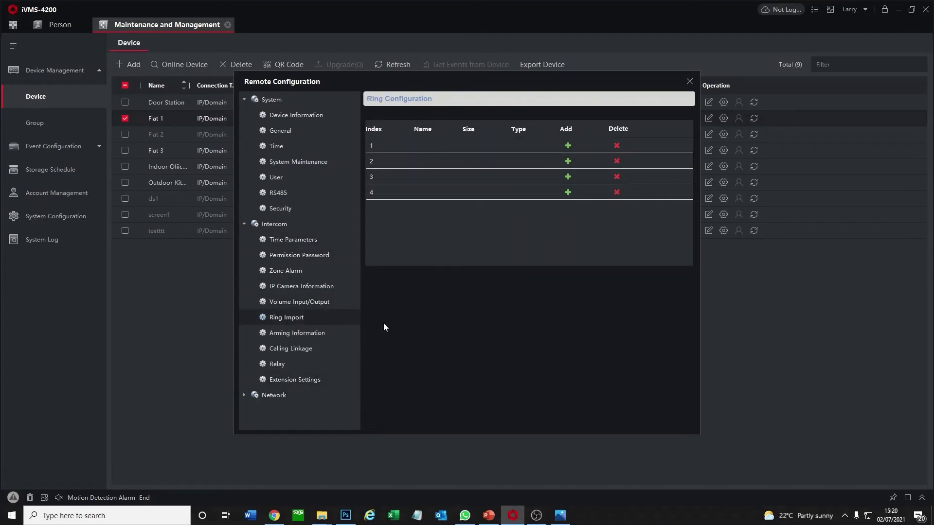
Step: Upload Doorbell sound 1 and KNOCK KNOCK from Downloads as rings 1 and 2
{"action": "left_click", "coordinate": [568, 146]}
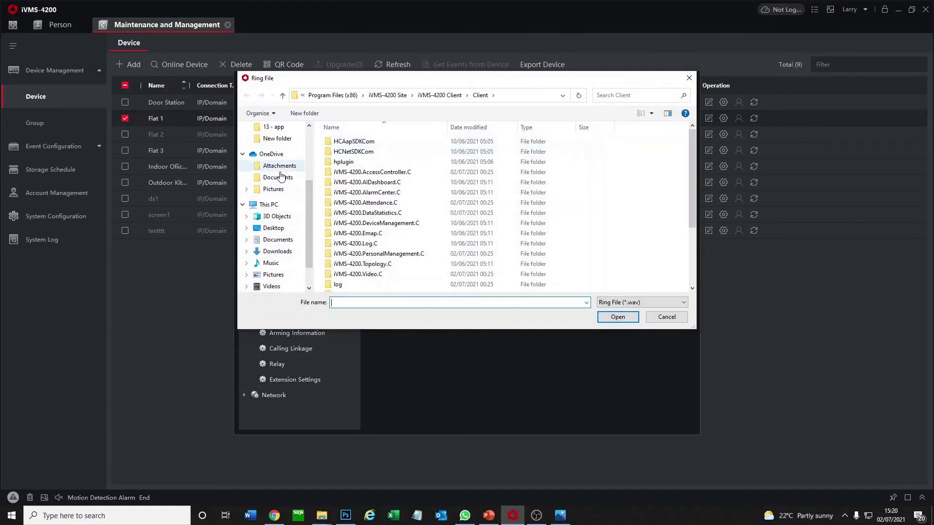
{"action": "scroll", "coordinate": [281, 176], "scroll_direction": "up", "scroll_amount": 4}
{"action": "left_click", "coordinate": [281, 157]}
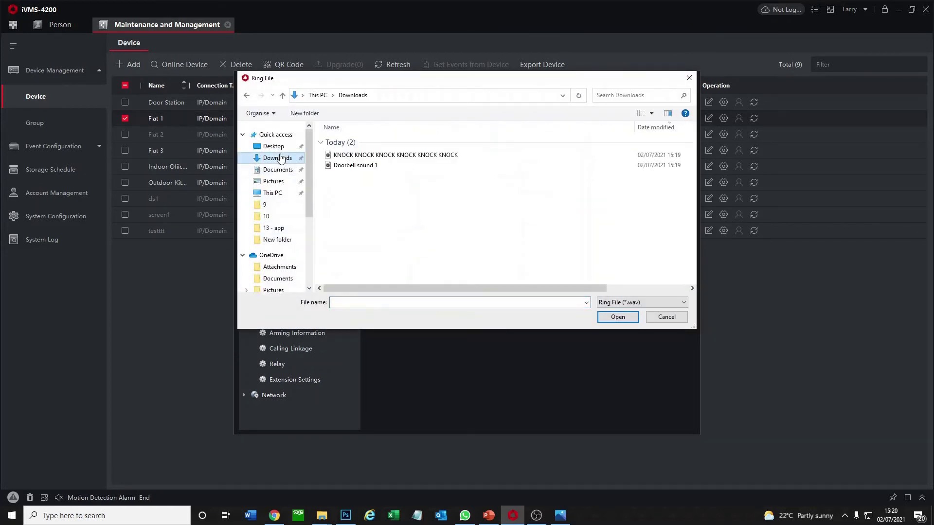
{"action": "double_click", "coordinate": [370, 166]}
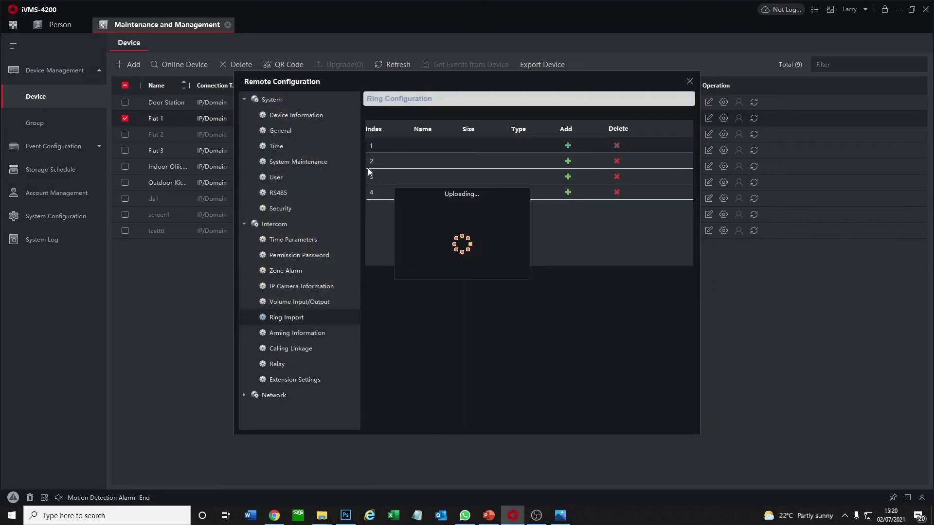
{"action": "left_click", "coordinate": [568, 161]}
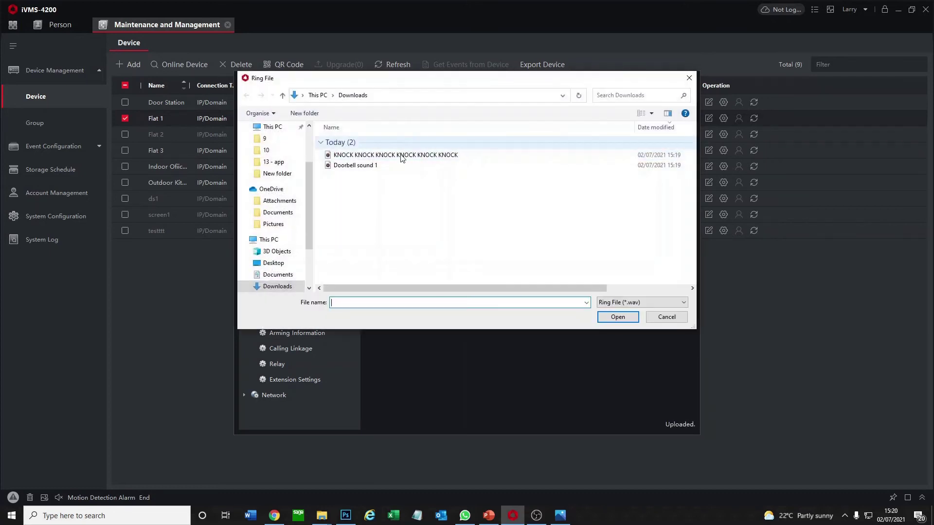
{"action": "left_click", "coordinate": [401, 156]}
{"action": "double_click", "coordinate": [401, 156]}
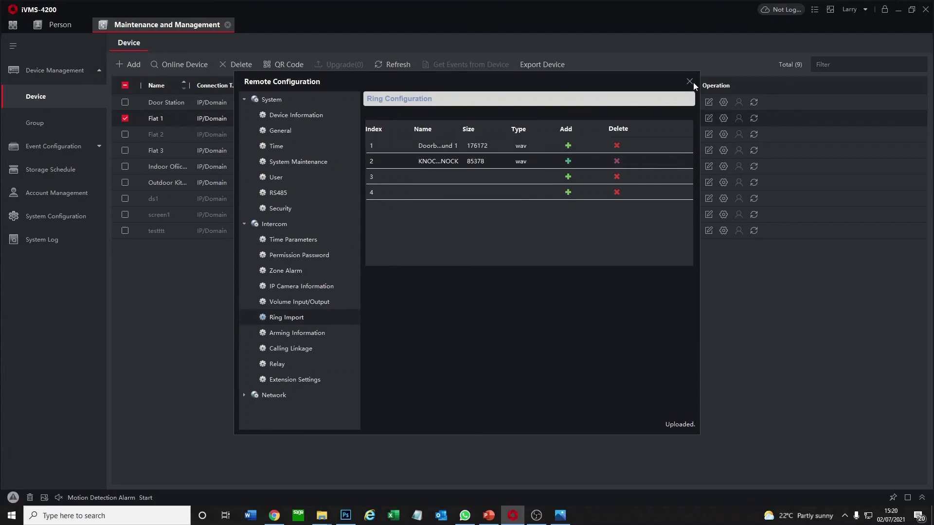
{"action": "left_click", "coordinate": [690, 81]}
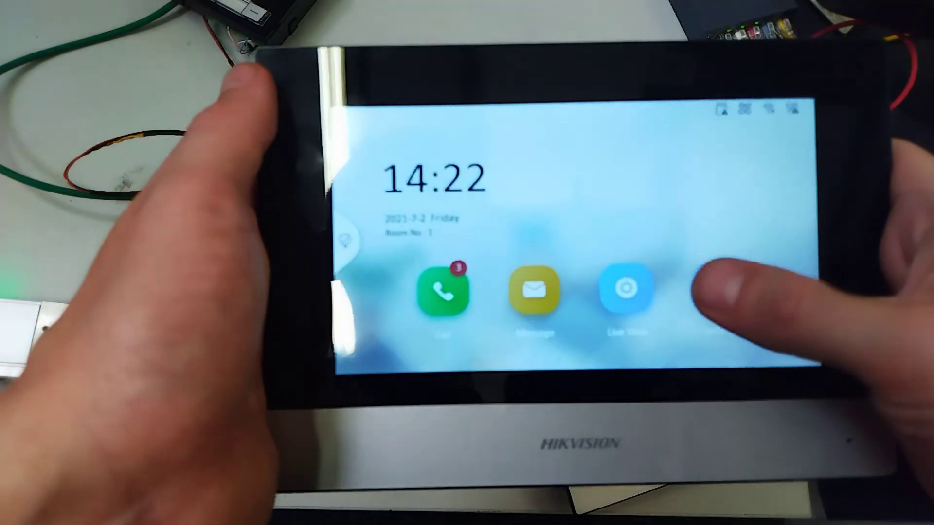
Step: In Call Settings, choose the uploaded KNOCK KNOCK sound as the ringtone and confirm
{"action": "left_click", "coordinate": [650, 278]}
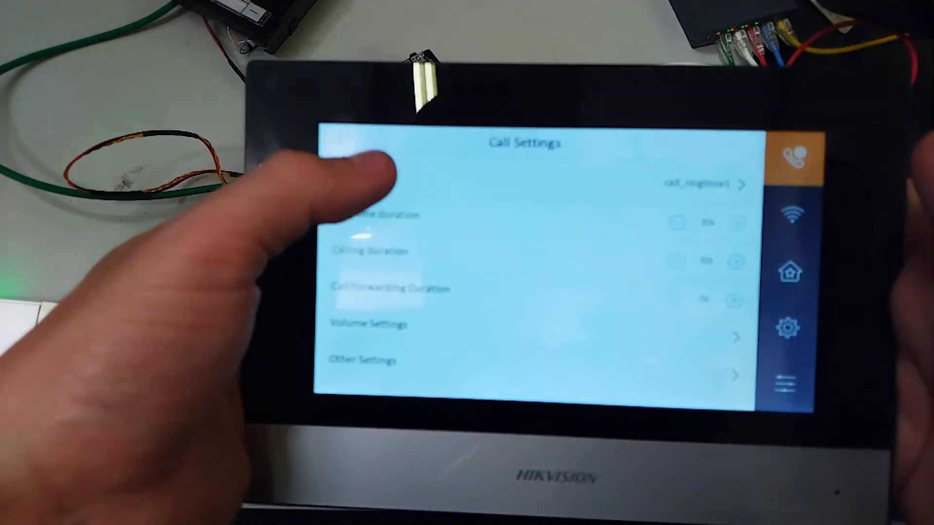
{"action": "left_click", "coordinate": [360, 184]}
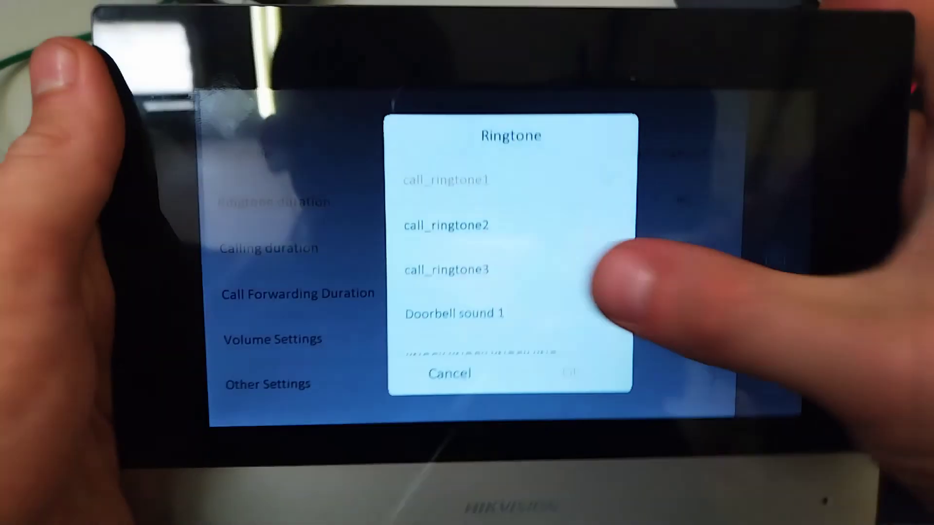
{"action": "left_click_drag", "start_coordinate": [635, 291], "coordinate": [599, 227]}
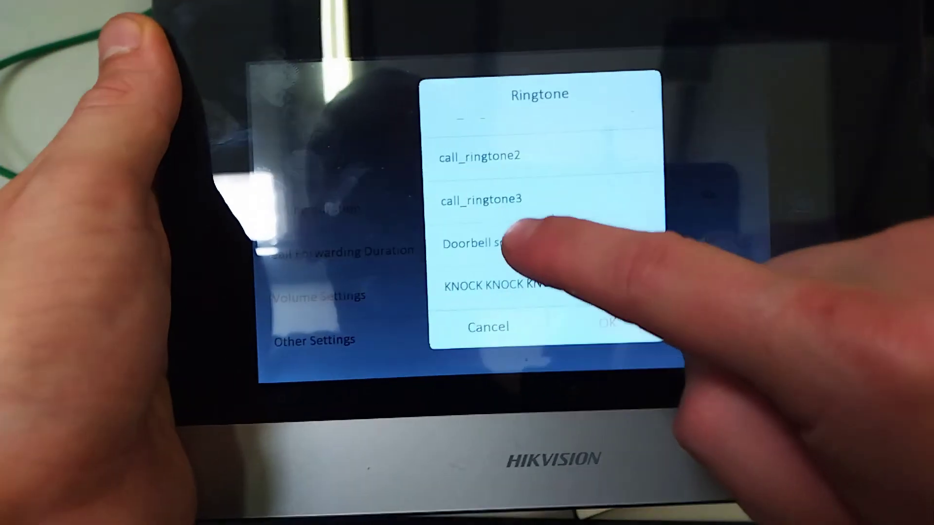
{"action": "left_click", "coordinate": [487, 228]}
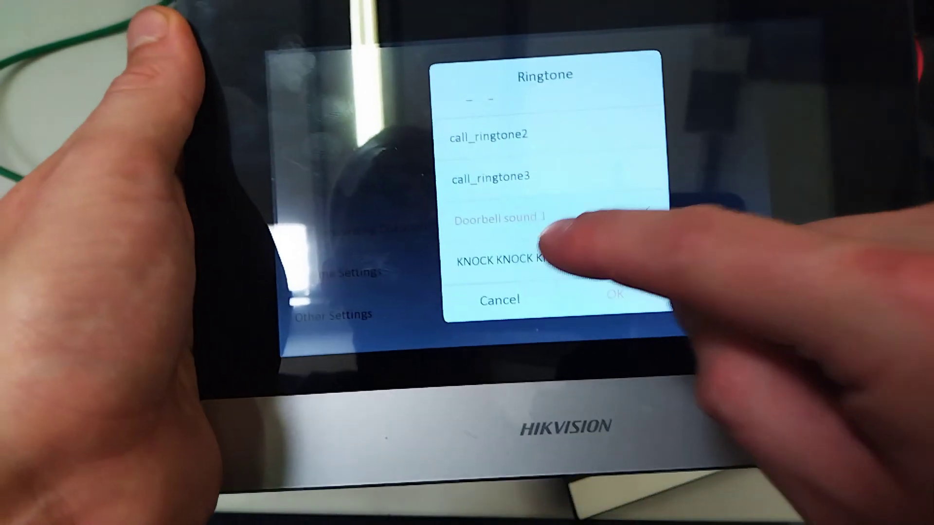
{"action": "left_click", "coordinate": [545, 258]}
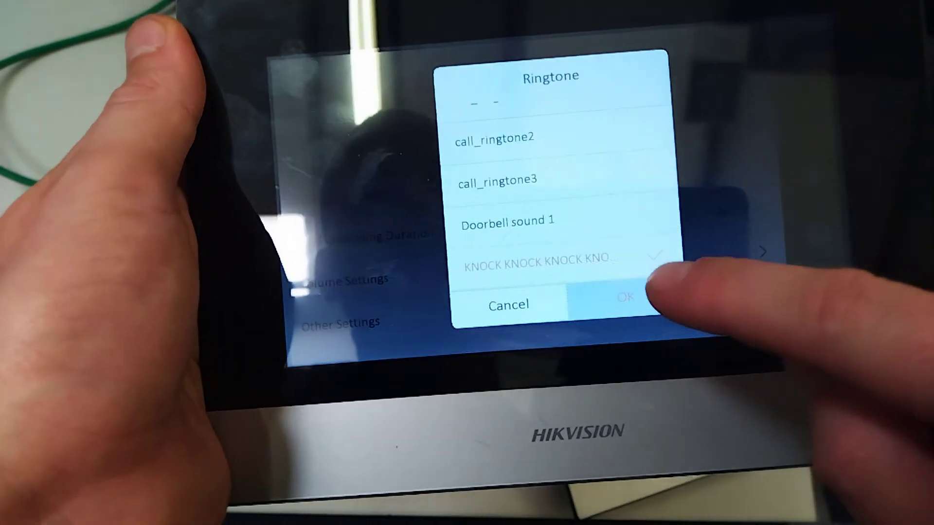
{"action": "left_click", "coordinate": [630, 296]}
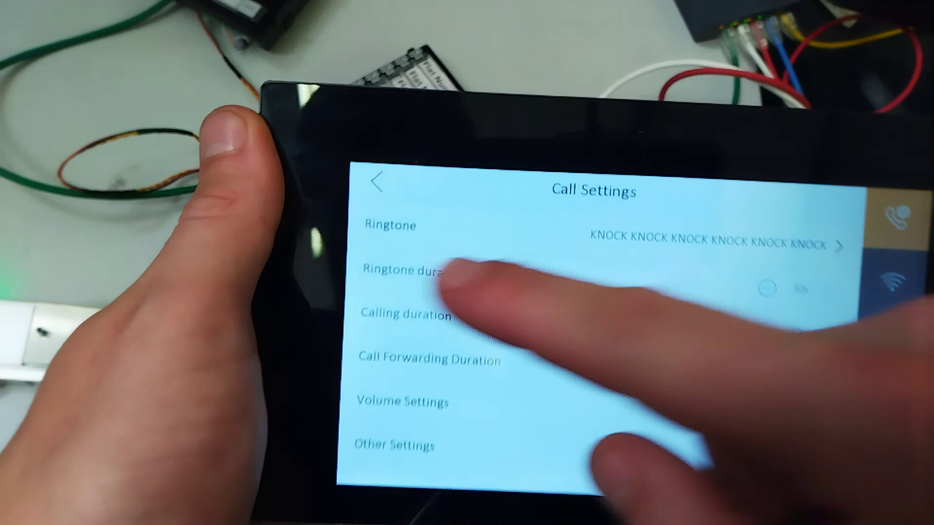